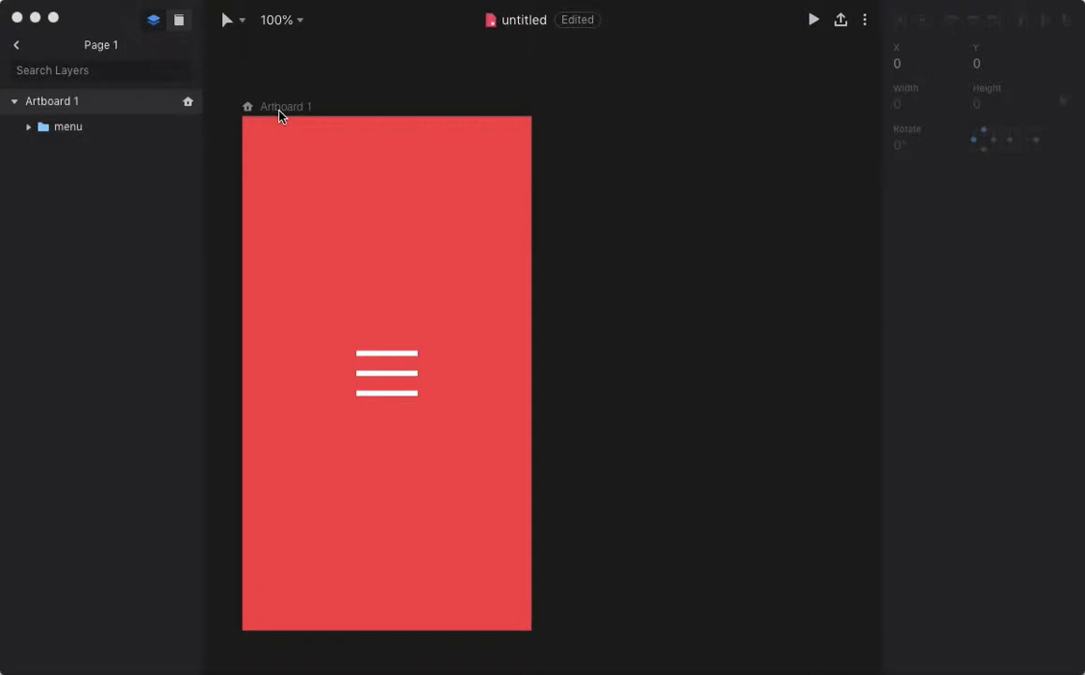
Step: Expand the menu group to show its line paths and duplicate Artboard 1 beside the original
click(78, 132)
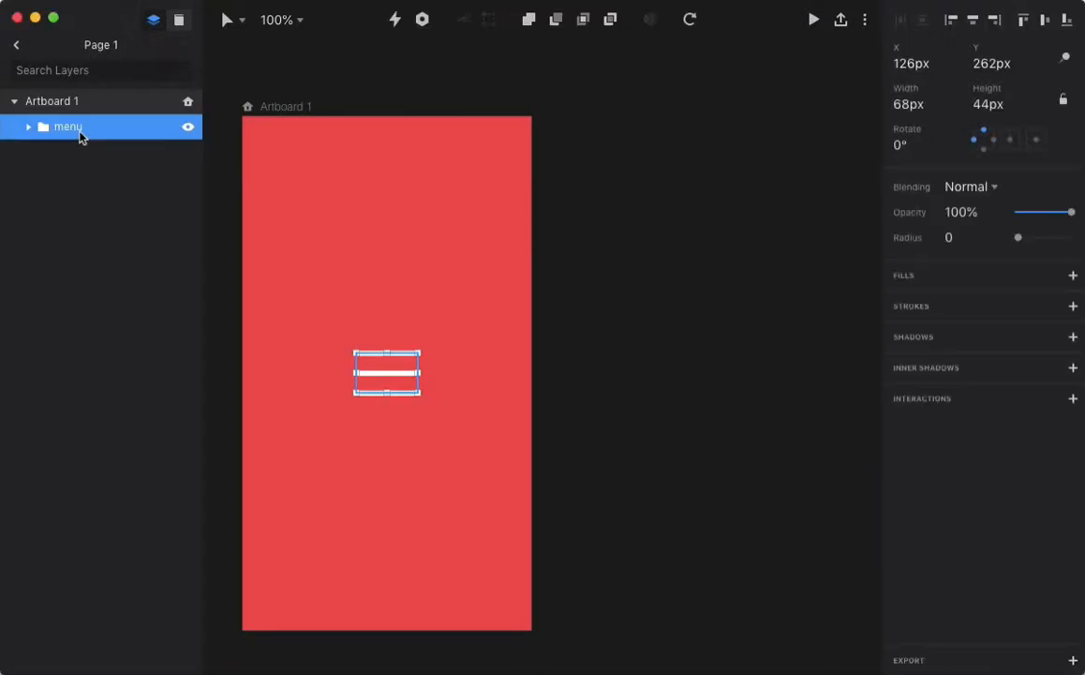
click(29, 128)
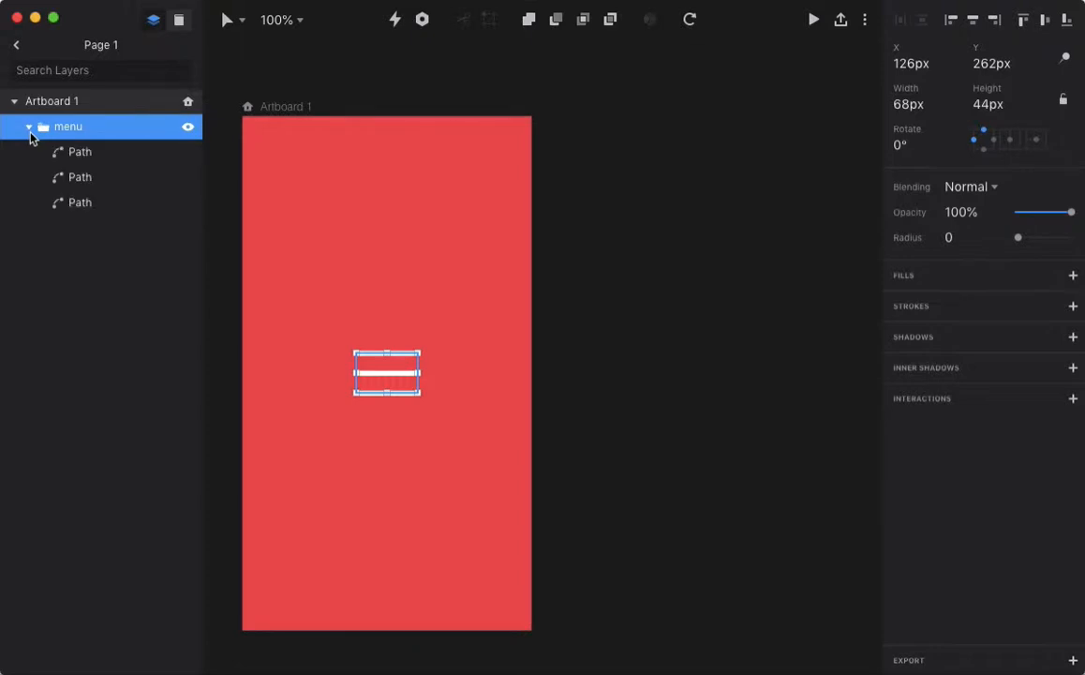
click(77, 154)
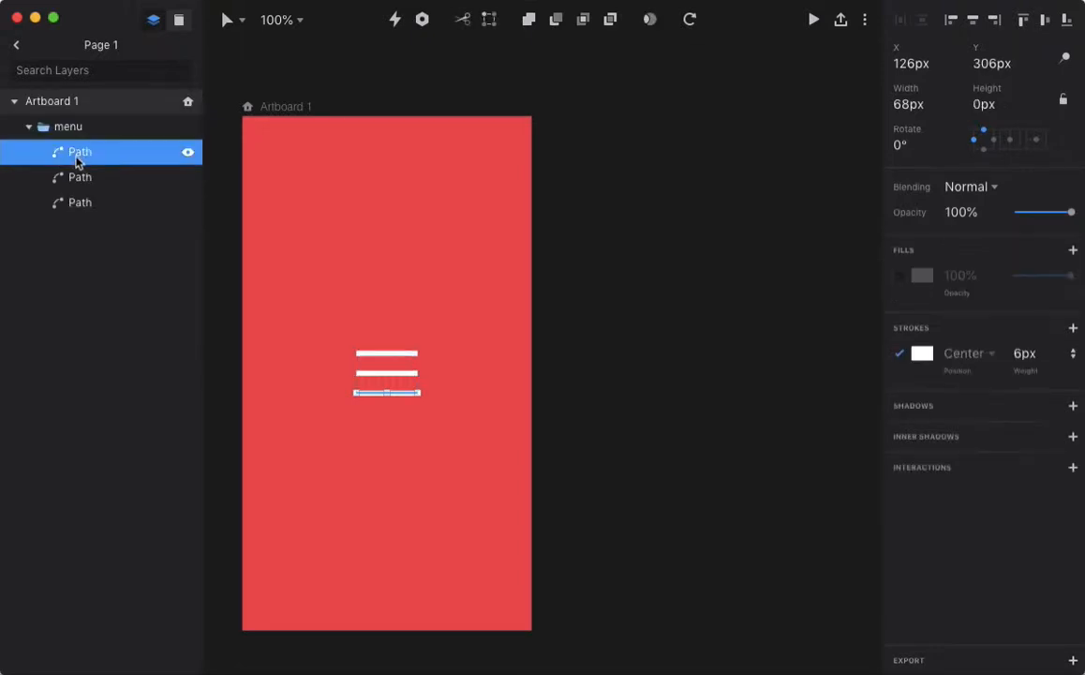
click(80, 187)
click(82, 208)
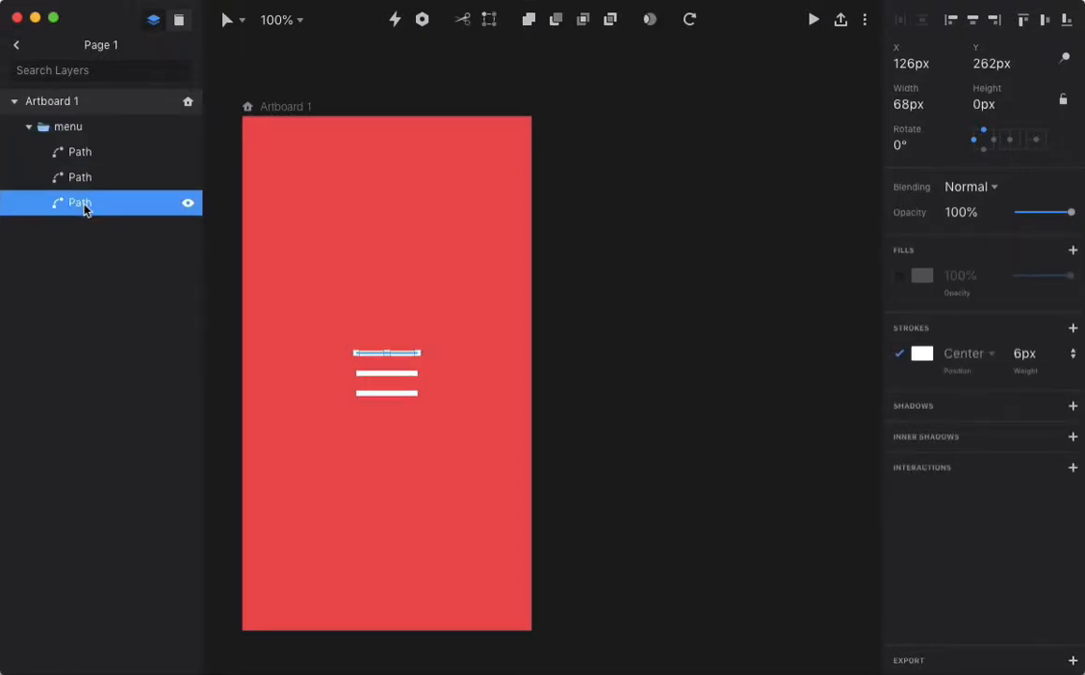
click(285, 113)
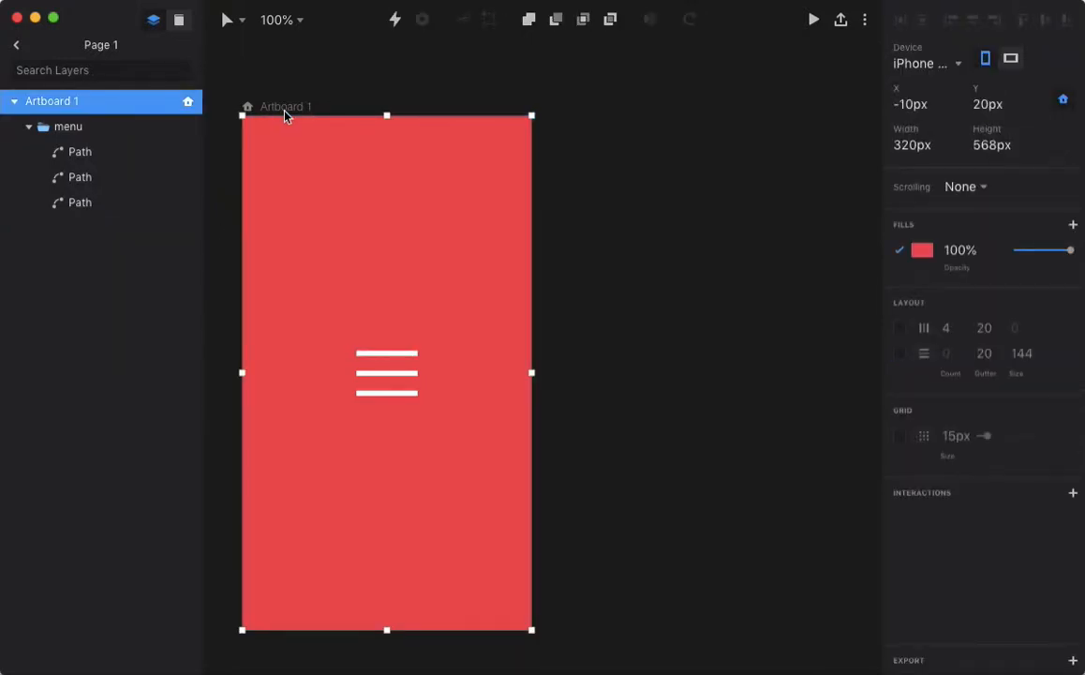
drag(285, 113, 598, 113)
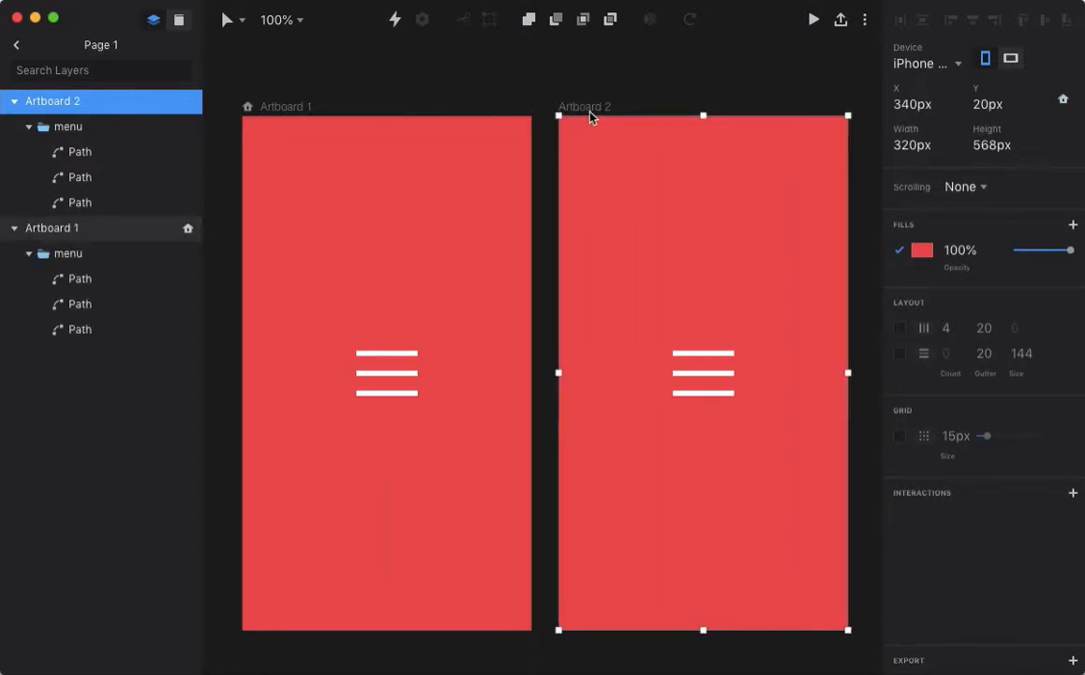
Step: Delete the middle line of the menu icon in Artboard 2
click(80, 151)
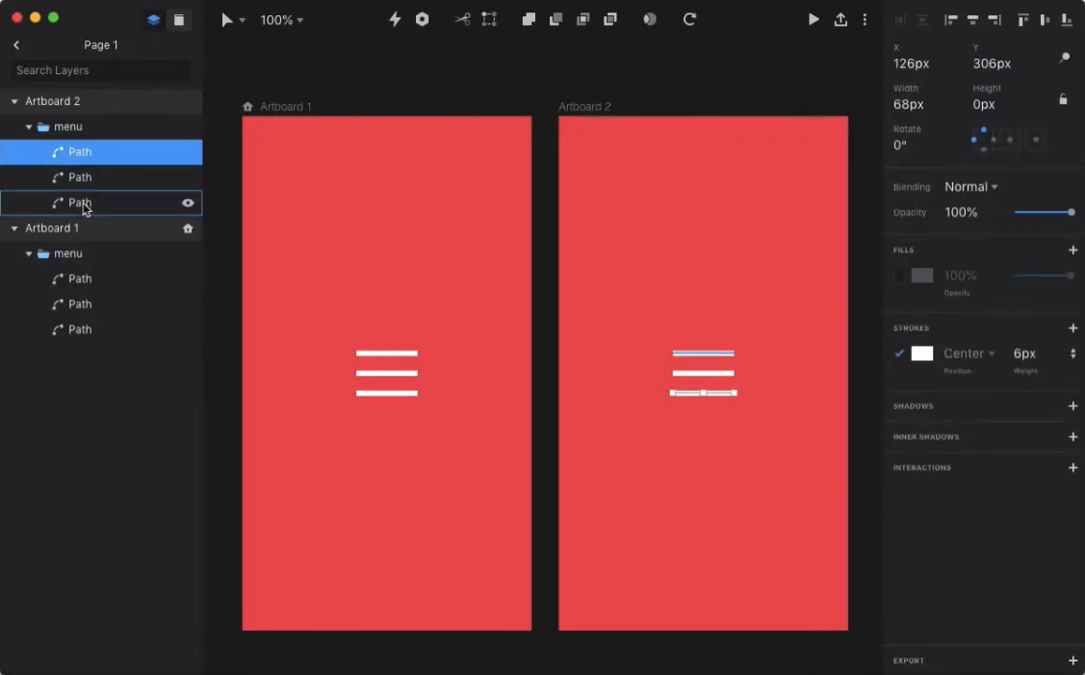
click(84, 202)
click(92, 187)
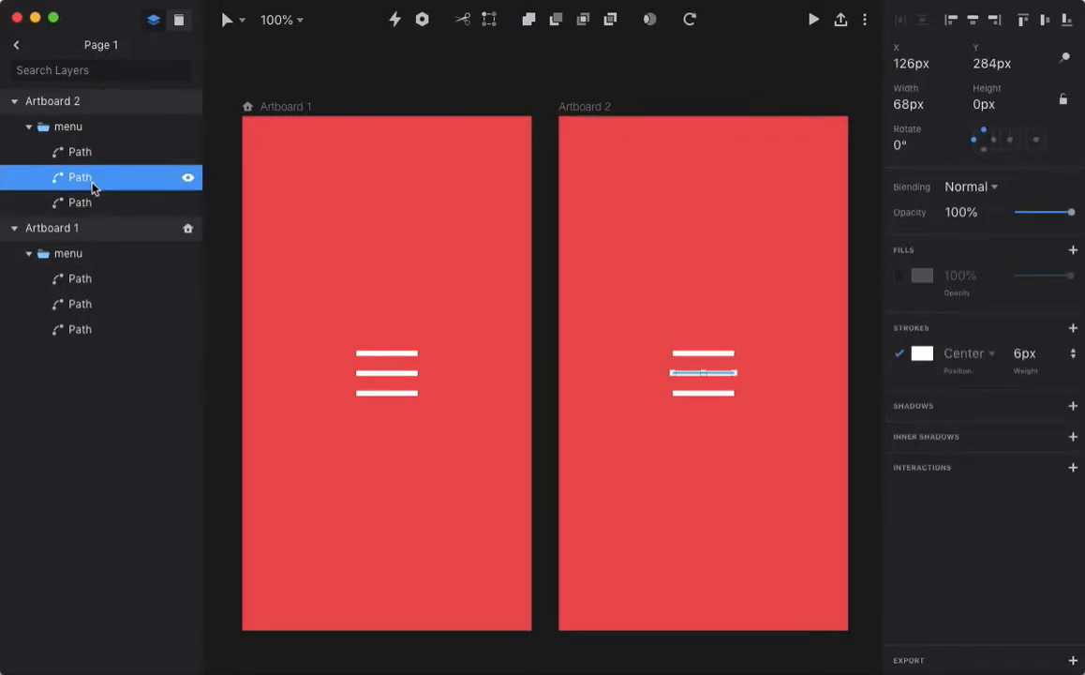
key(Delete)
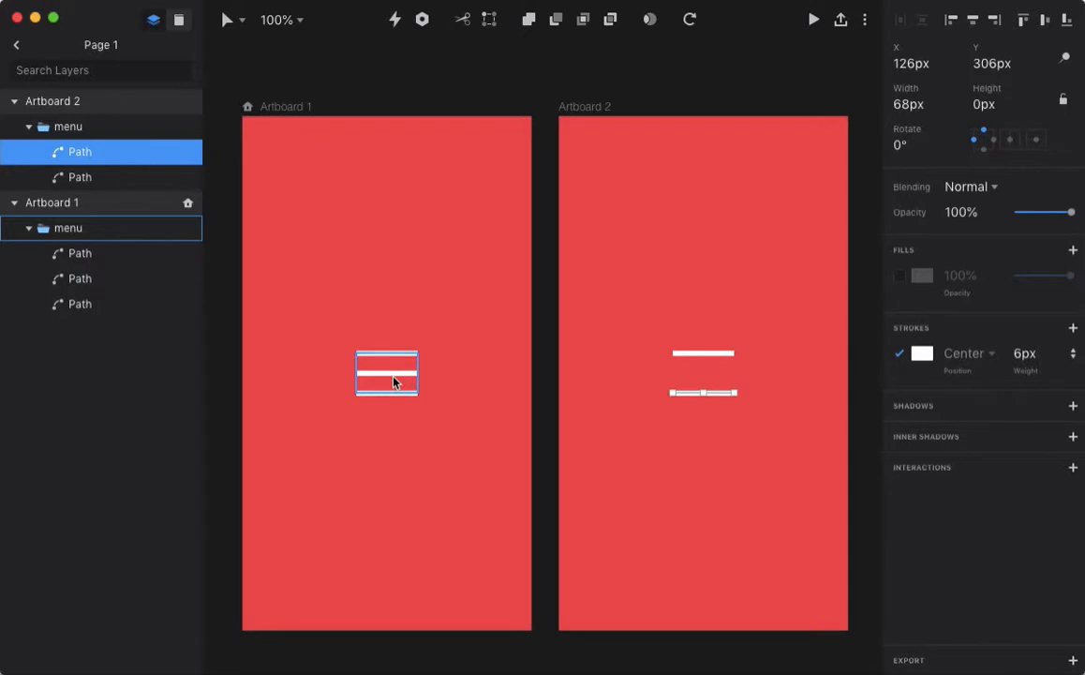
Step: Set the Y position of both remaining lines in Artboard 2 to 284 px, matching Artboard 1's middle line
click(392, 378)
click(393, 378)
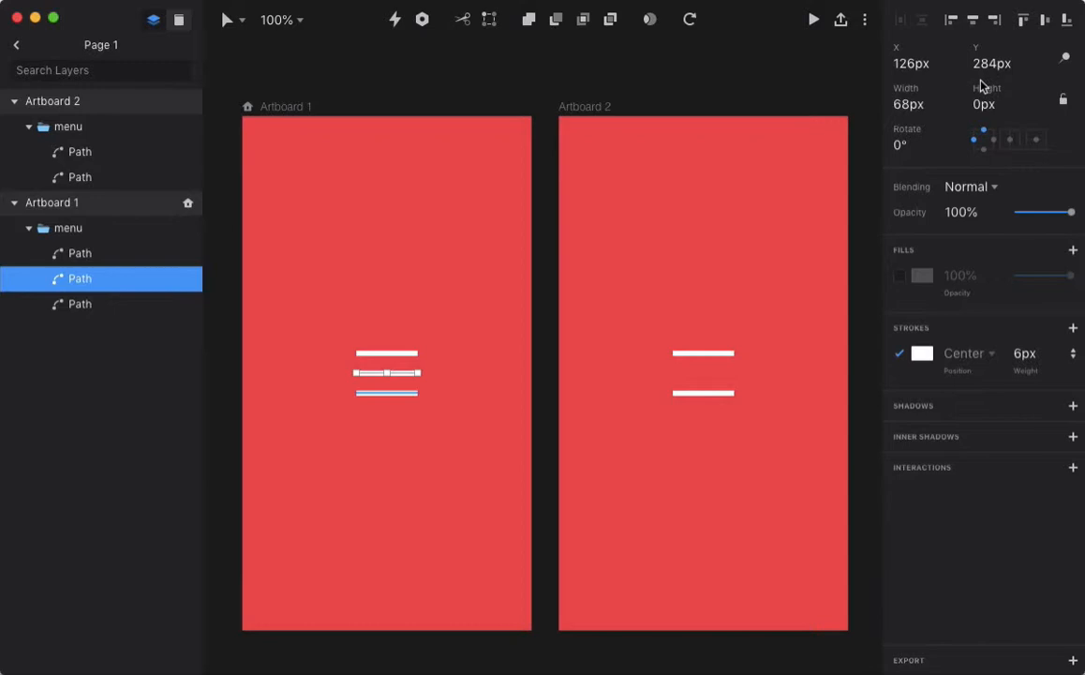
click(108, 158)
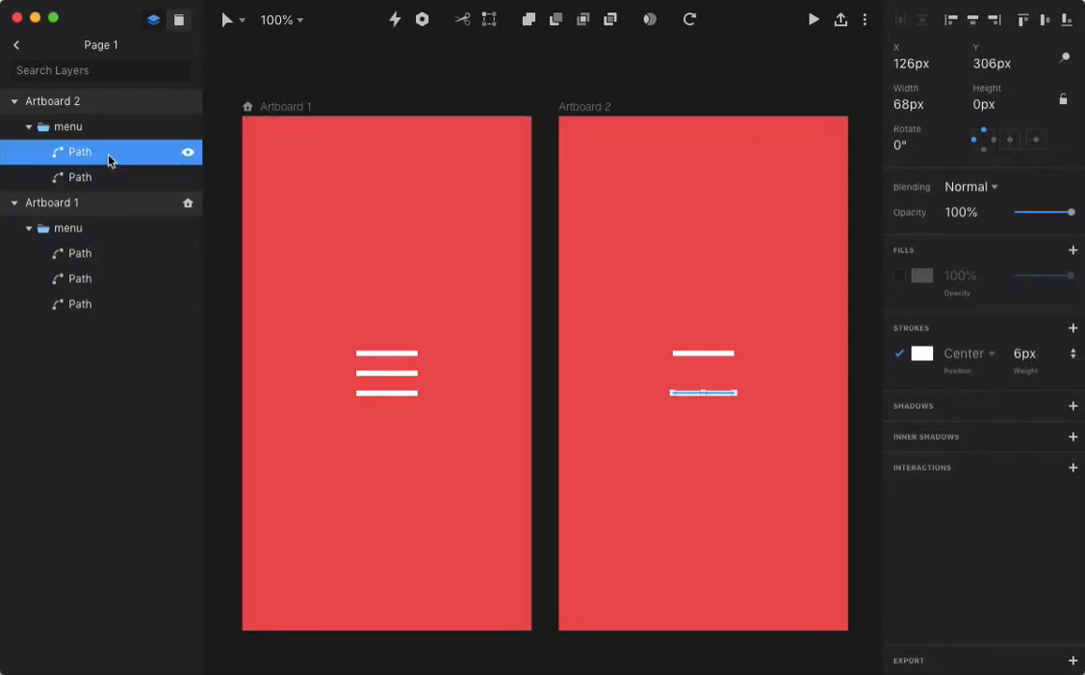
shift+click(99, 188)
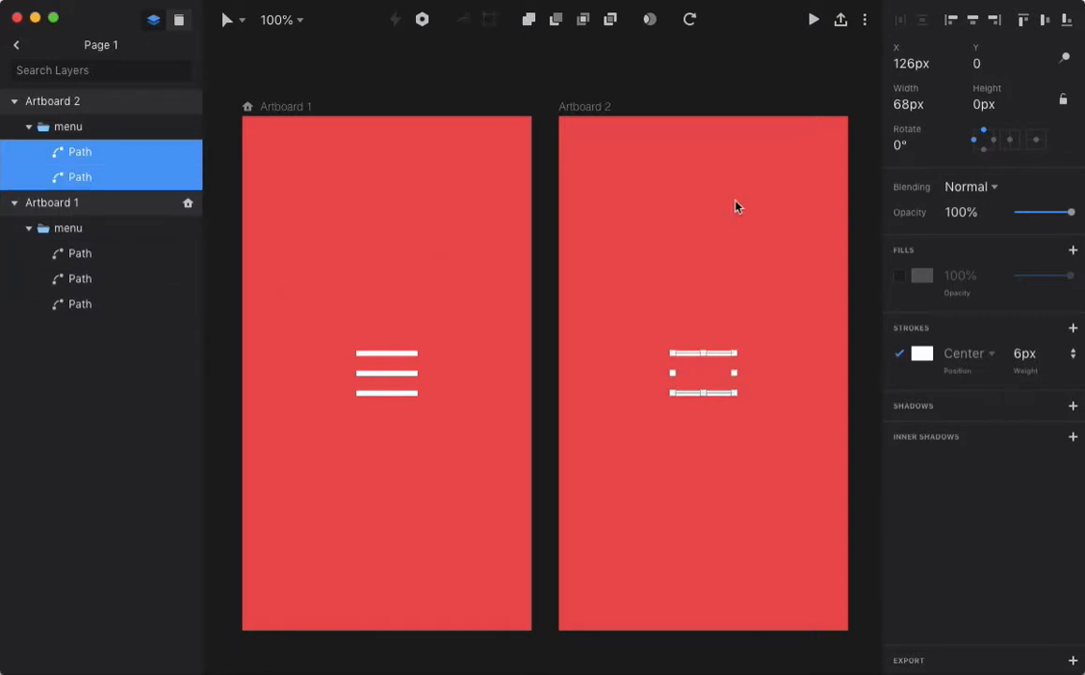
click(982, 64)
key(BackSpace)
text(284)
key(Return)
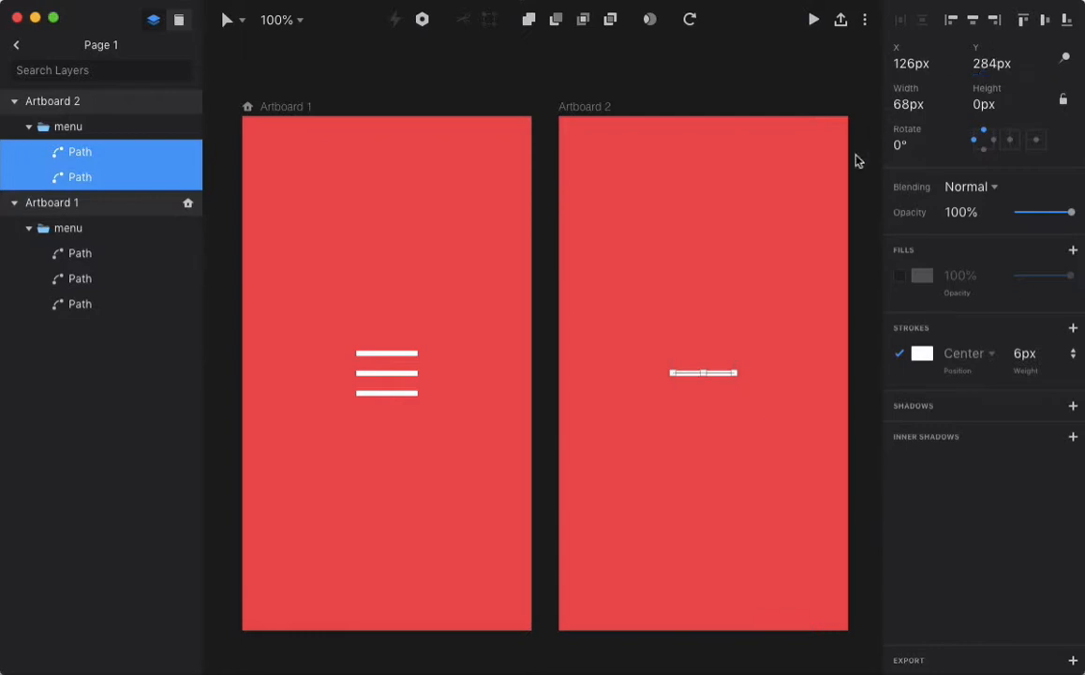
click(722, 384)
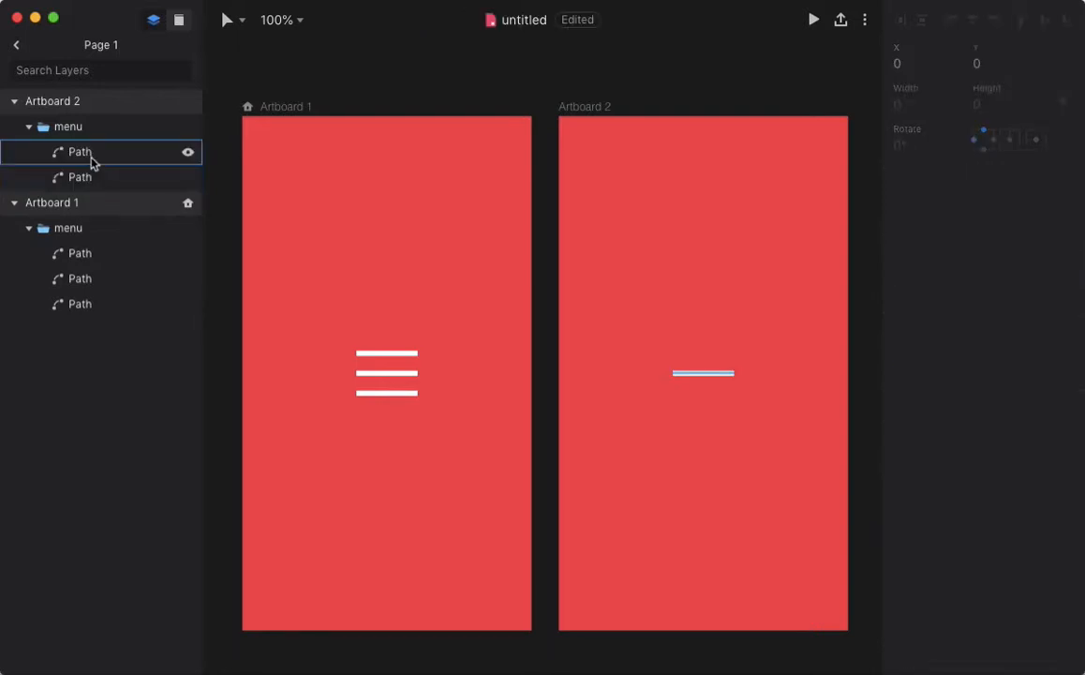
Step: Rotate the first of the two overlapping line paths in Artboard 2 to 45°
click(92, 159)
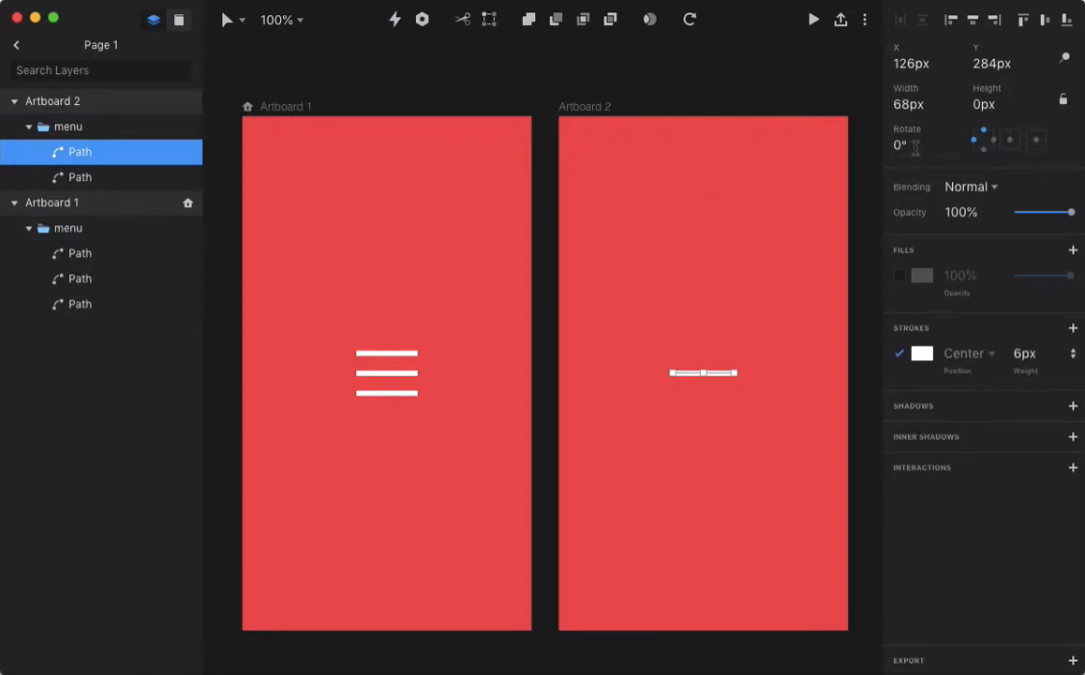
click(916, 147)
text(45)
key(Return)
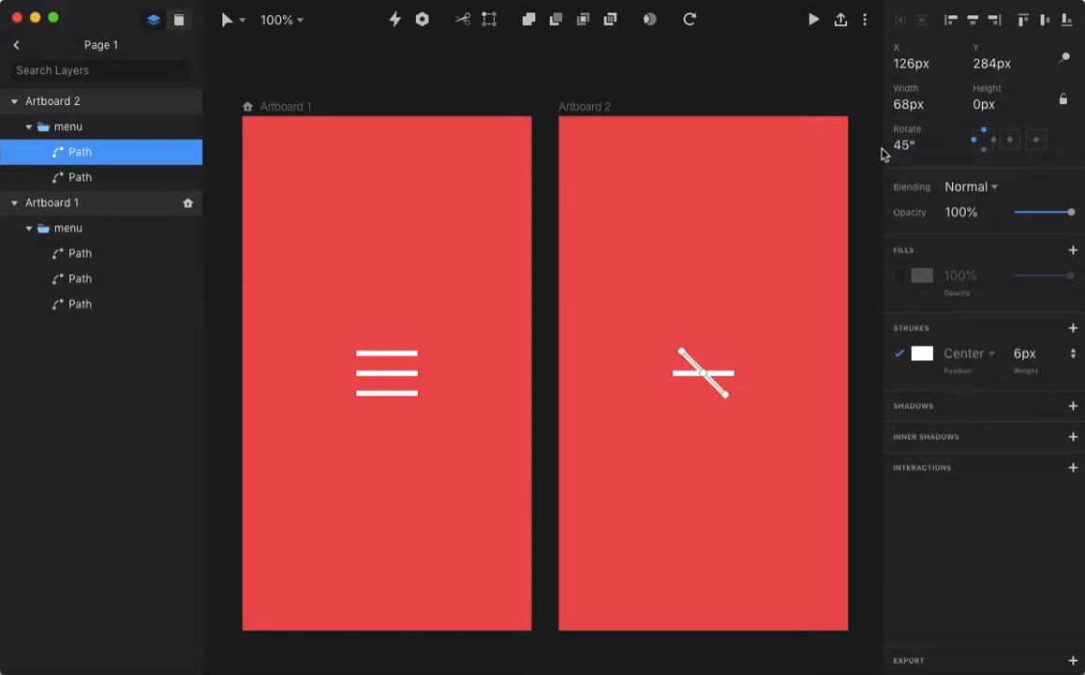
Step: Rotate the other line path in Artboard 2 to -45° to complete the X icon
click(138, 178)
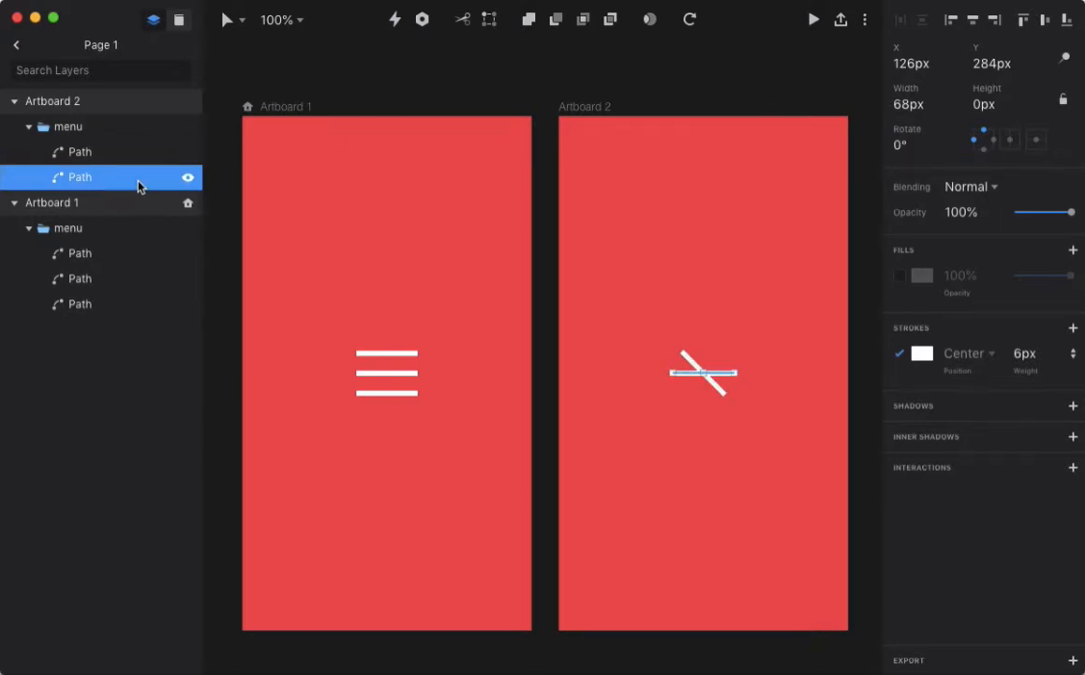
click(912, 144)
key(BackSpace)
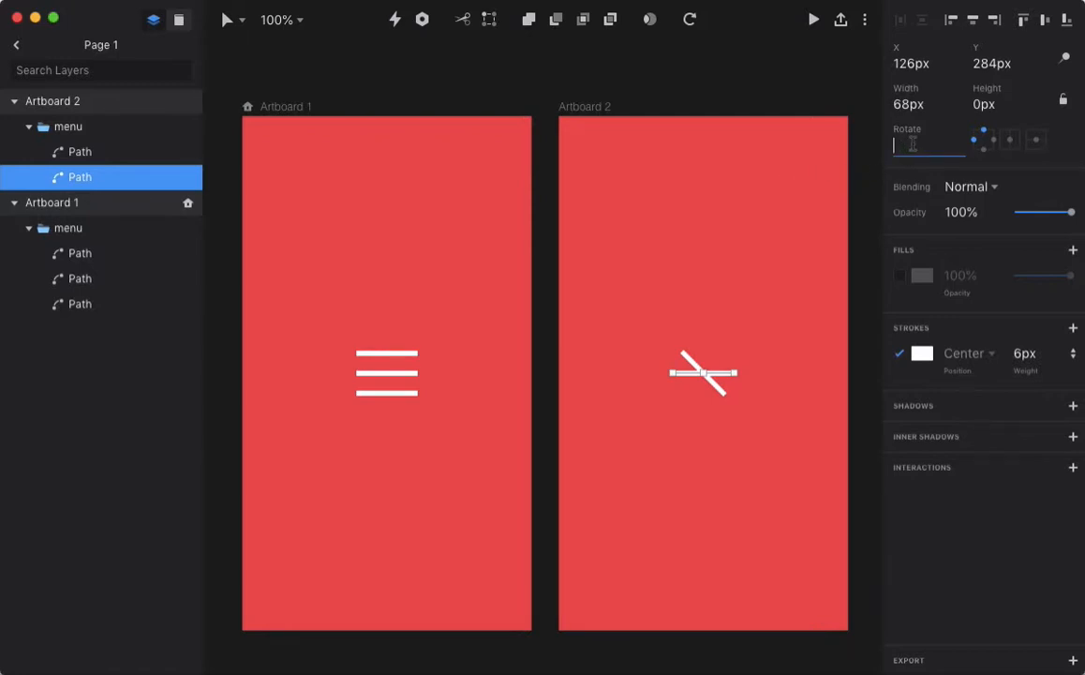
text(-45)
key(Return)
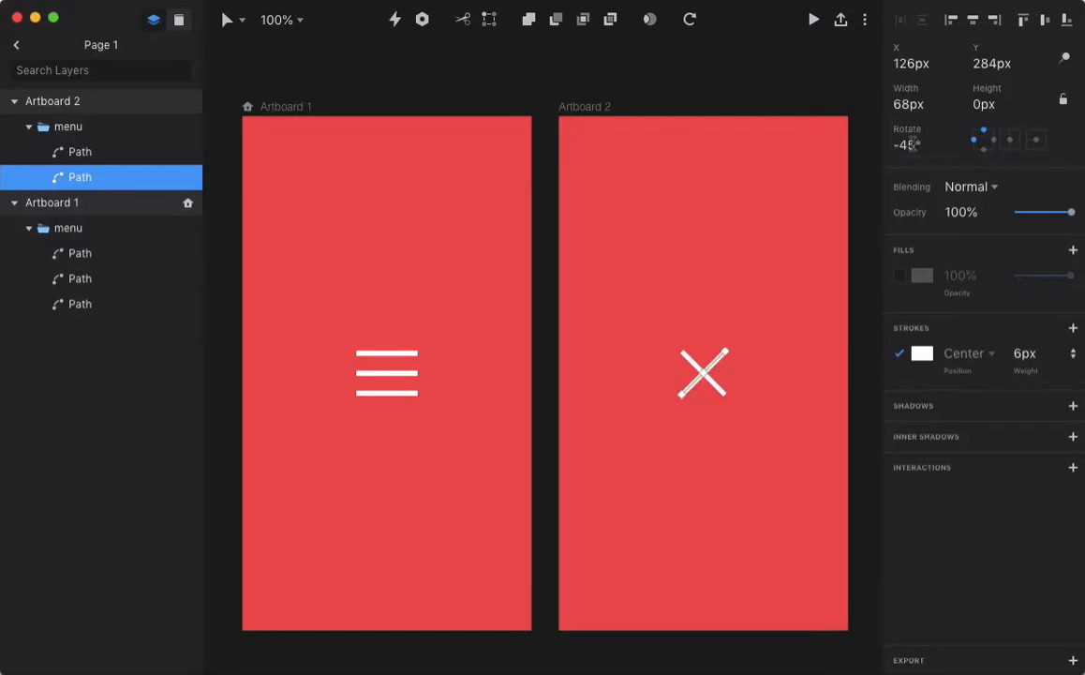
click(548, 383)
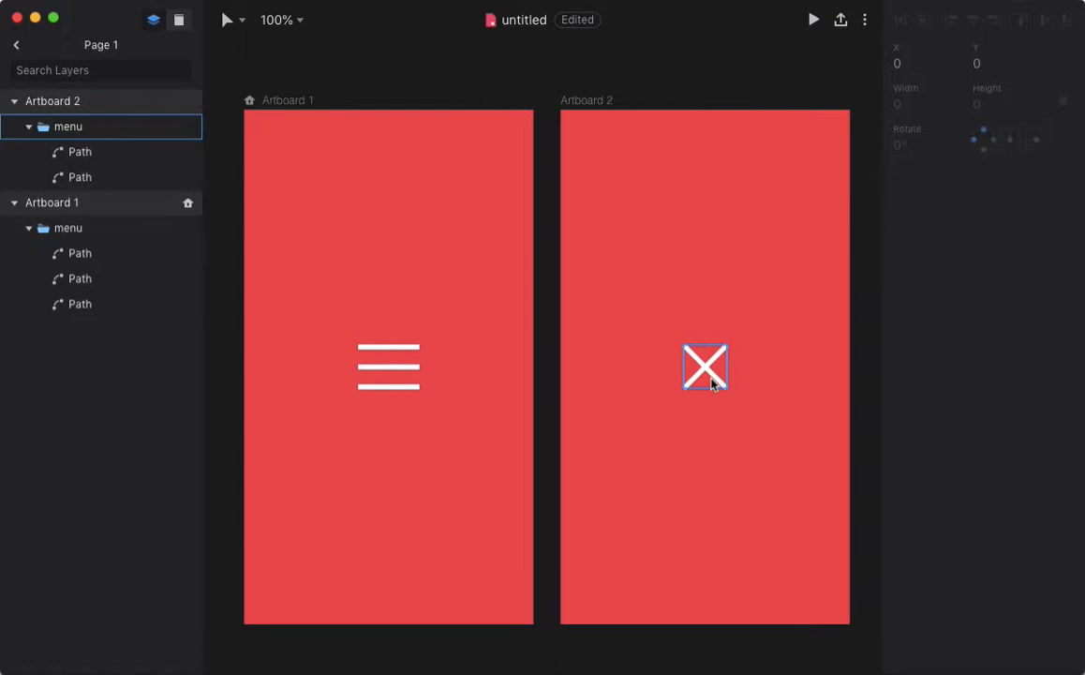
Step: Link the menu icon in Artboard 1 to Artboard 2 with a Tap trigger and a Motion transition lasting 0.3 s
click(392, 381)
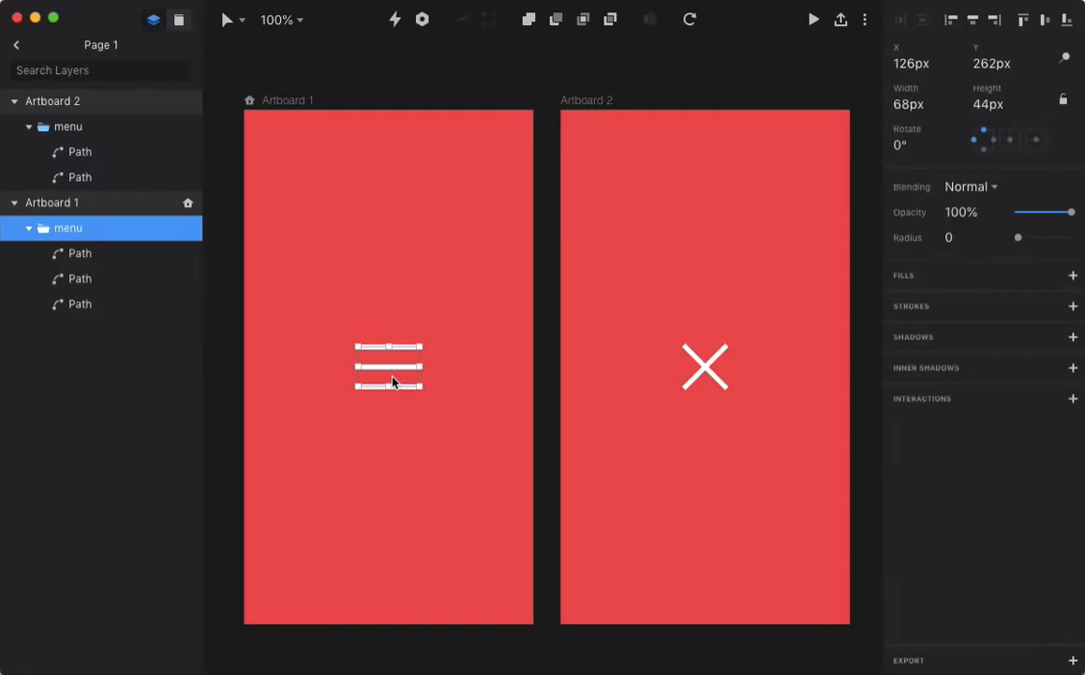
key(c)
drag(392, 376, 646, 177)
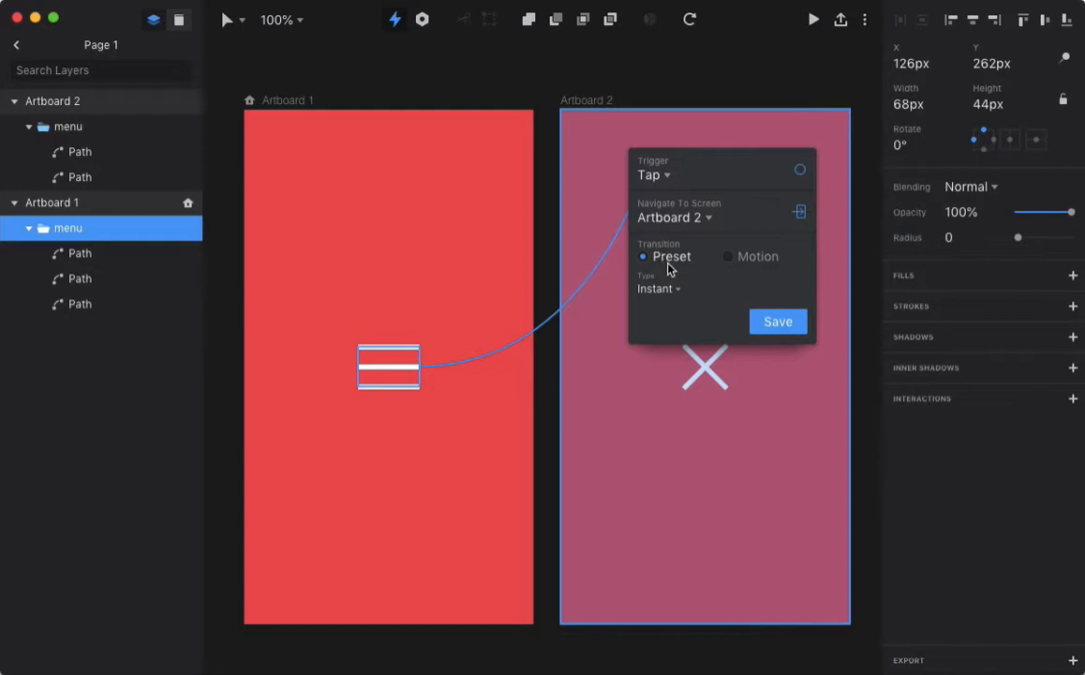
click(727, 262)
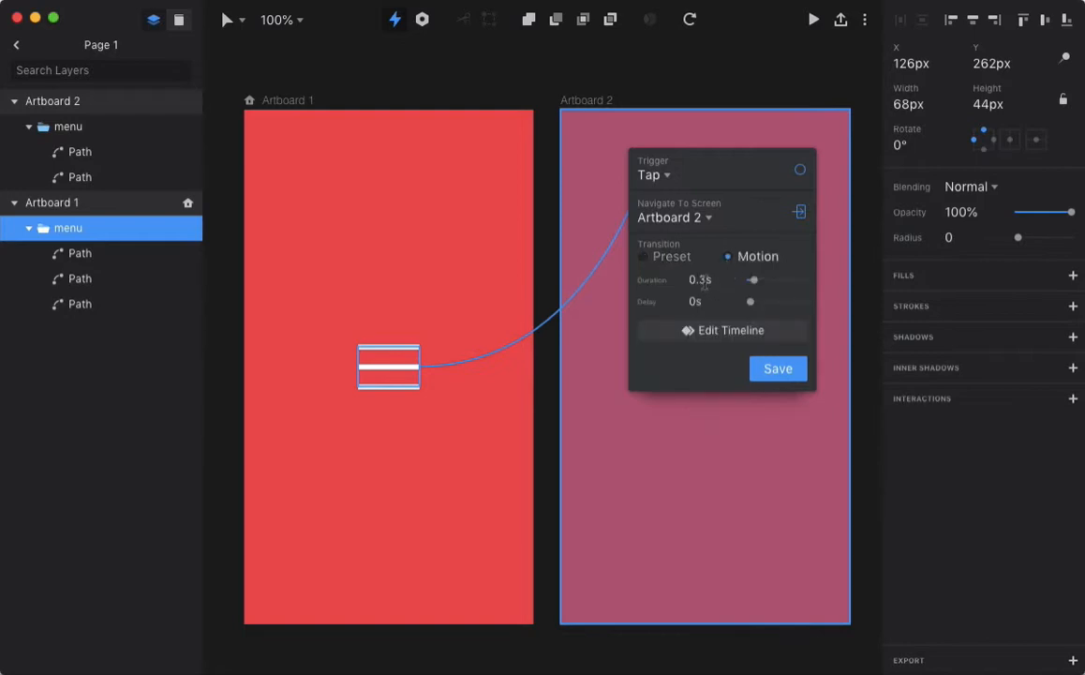
click(703, 279)
key(BackSpace)
text(3)
key(Return)
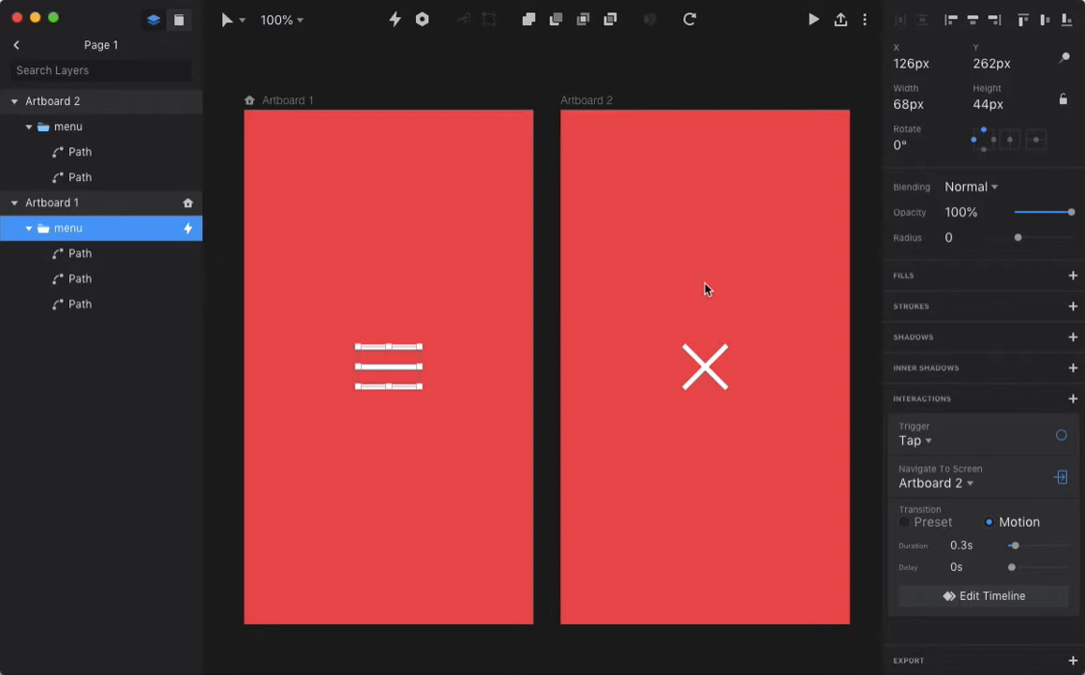
click(543, 289)
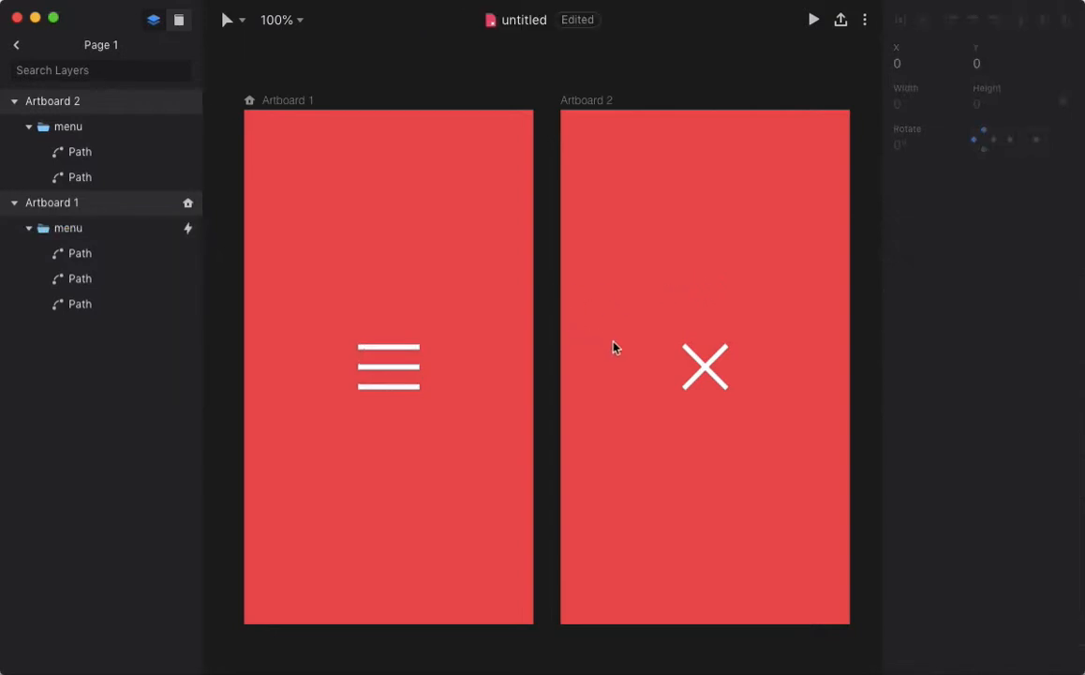
Step: Link the X icon in Artboard 2 back to Artboard 1 with a Tap trigger and a 0.5 s Motion transition
click(708, 373)
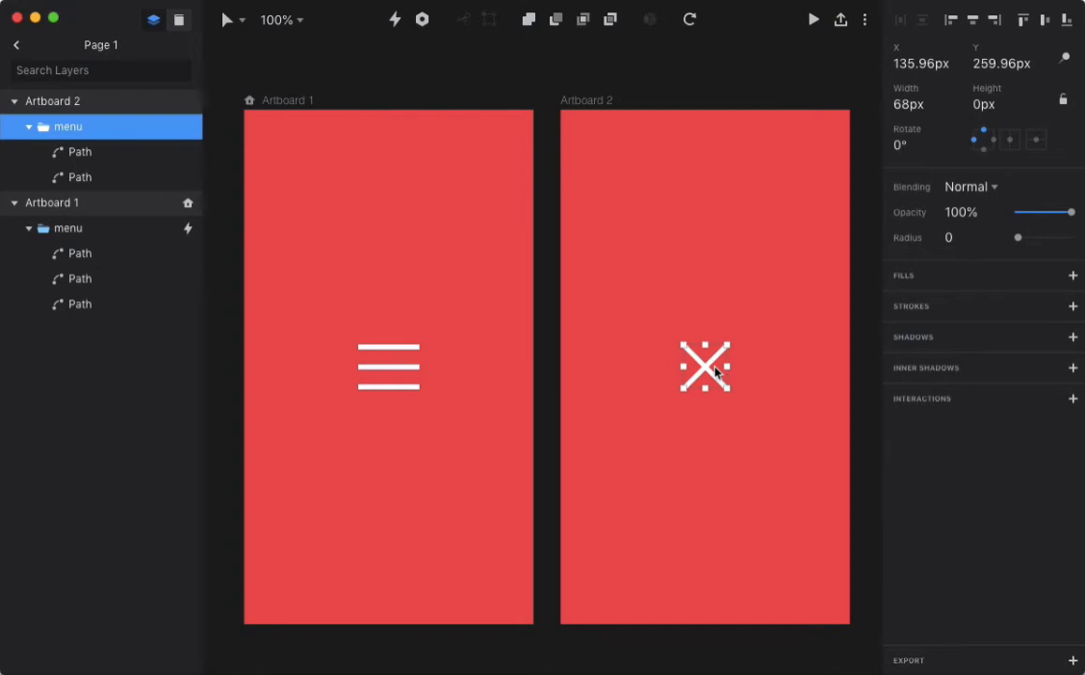
drag(715, 372, 396, 200)
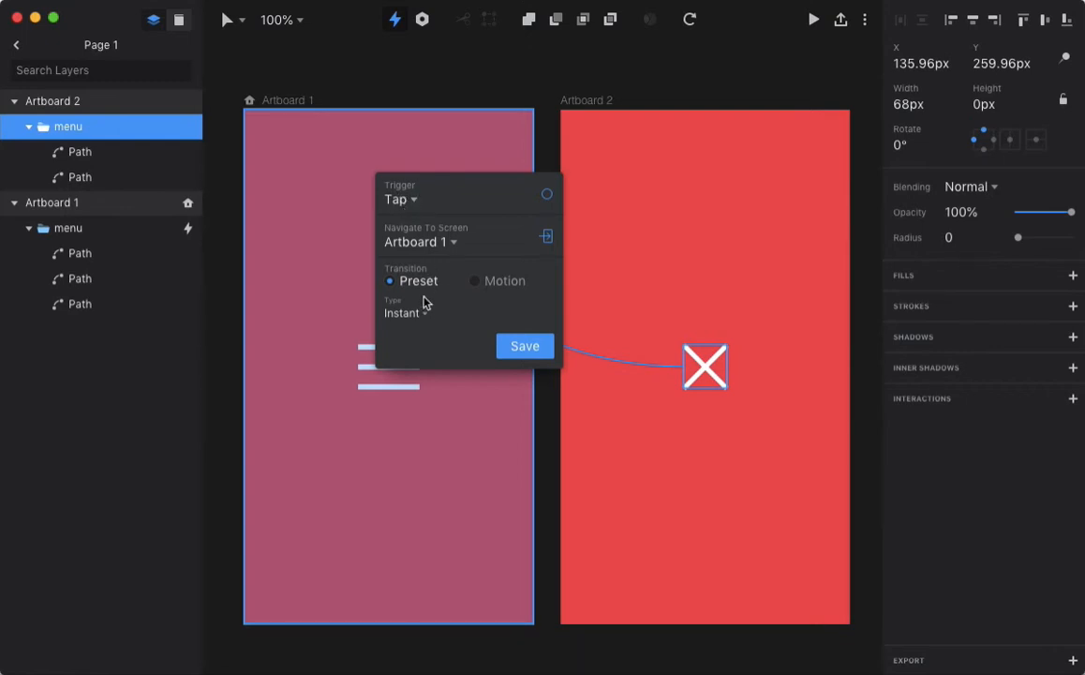
click(477, 283)
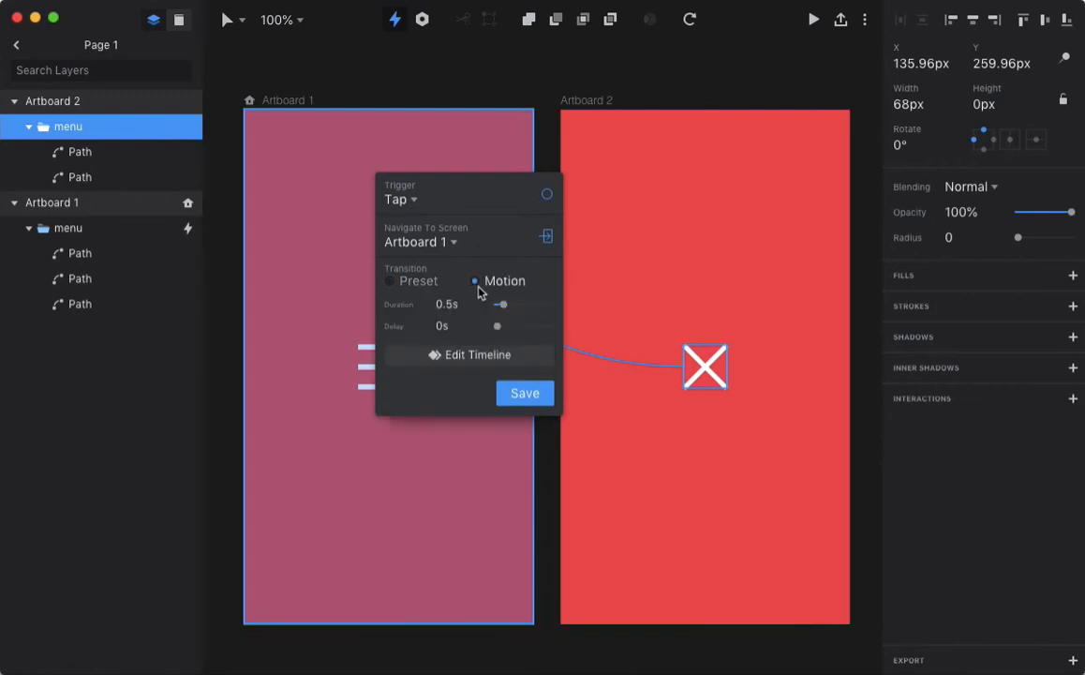
click(525, 395)
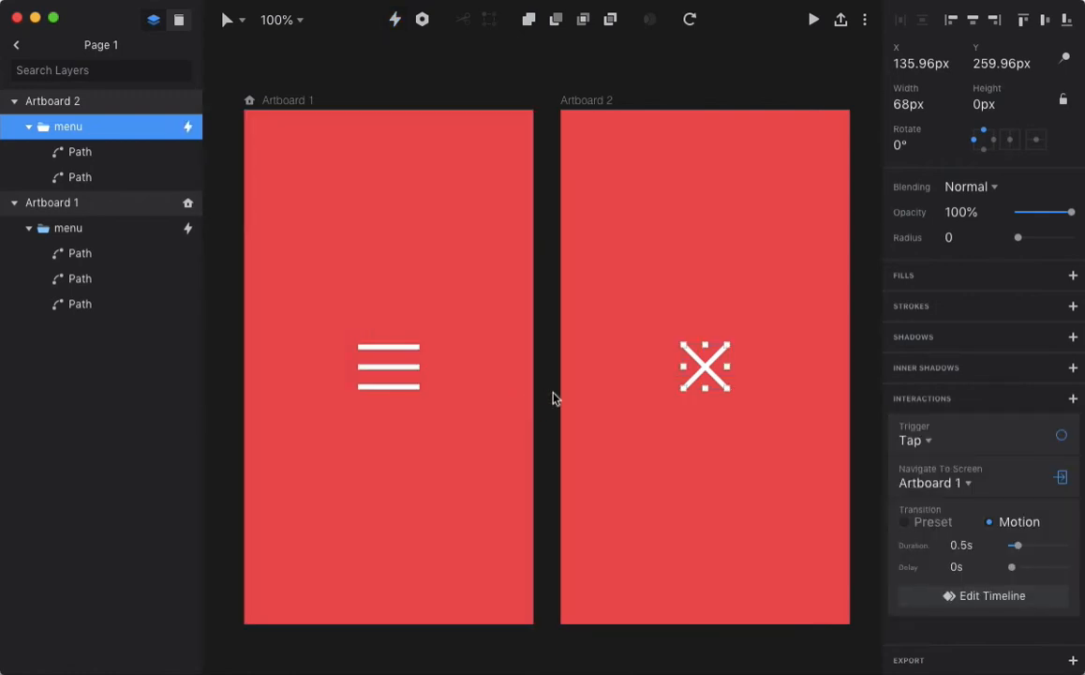
click(549, 384)
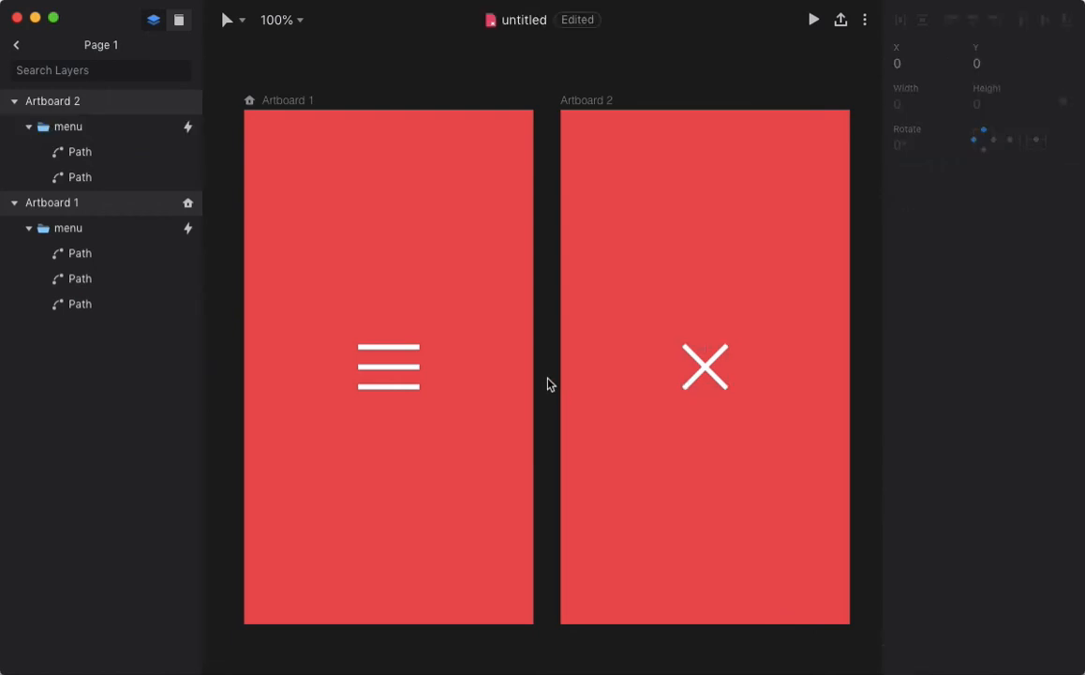
Step: Preview the prototype and test the tap transitions between the menu icon and the X icon
click(813, 20)
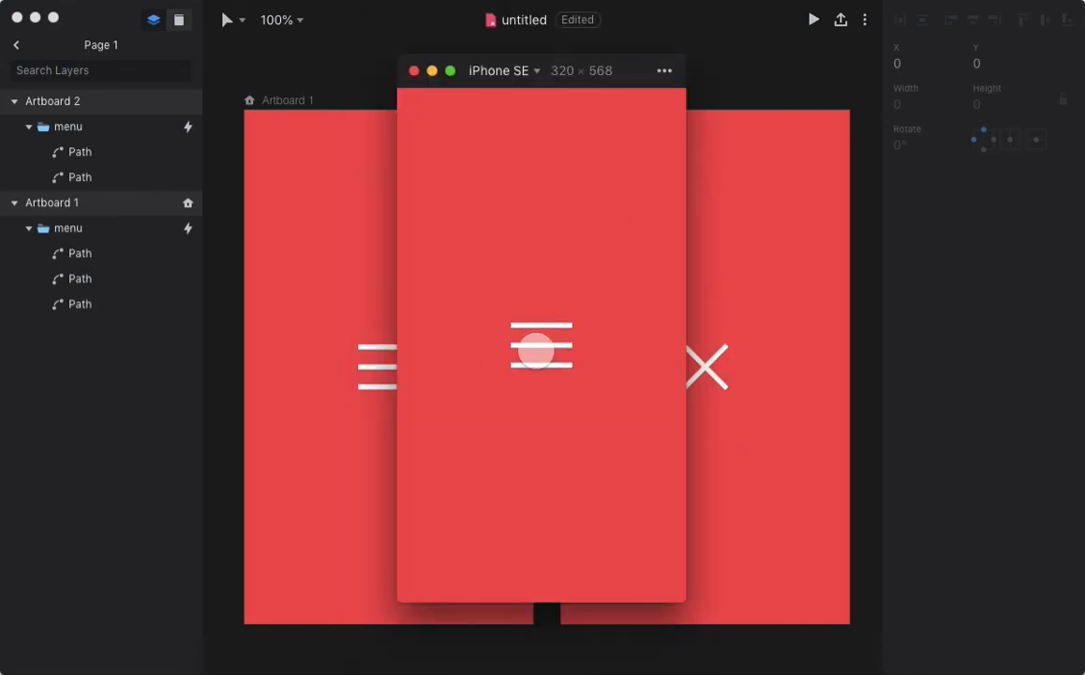
click(540, 344)
click(541, 344)
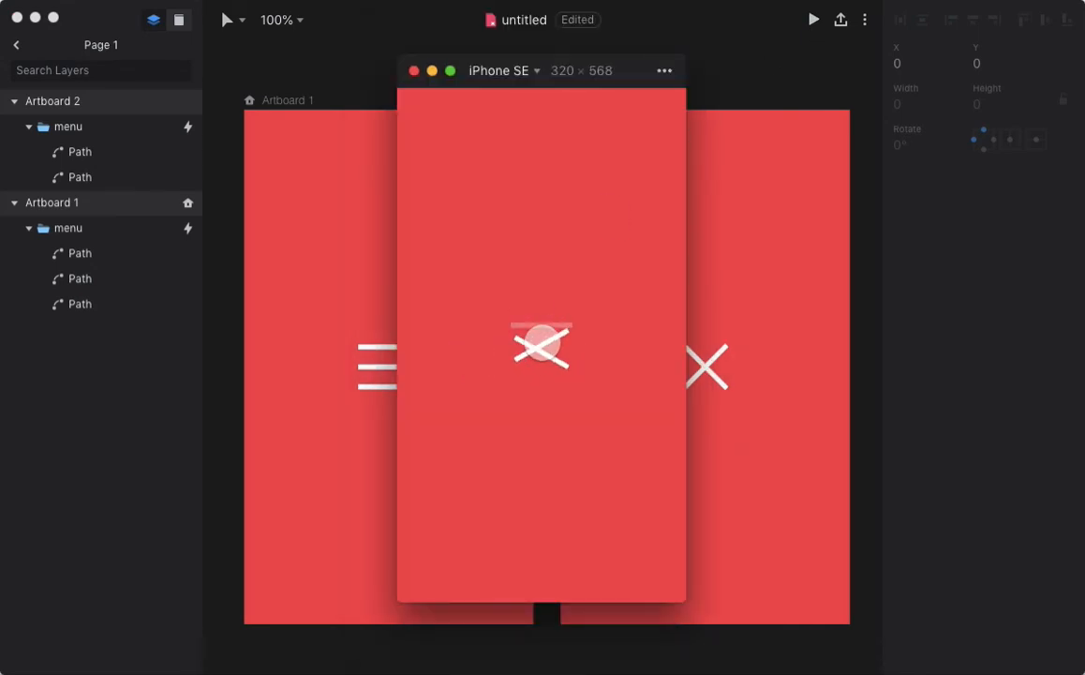
click(529, 341)
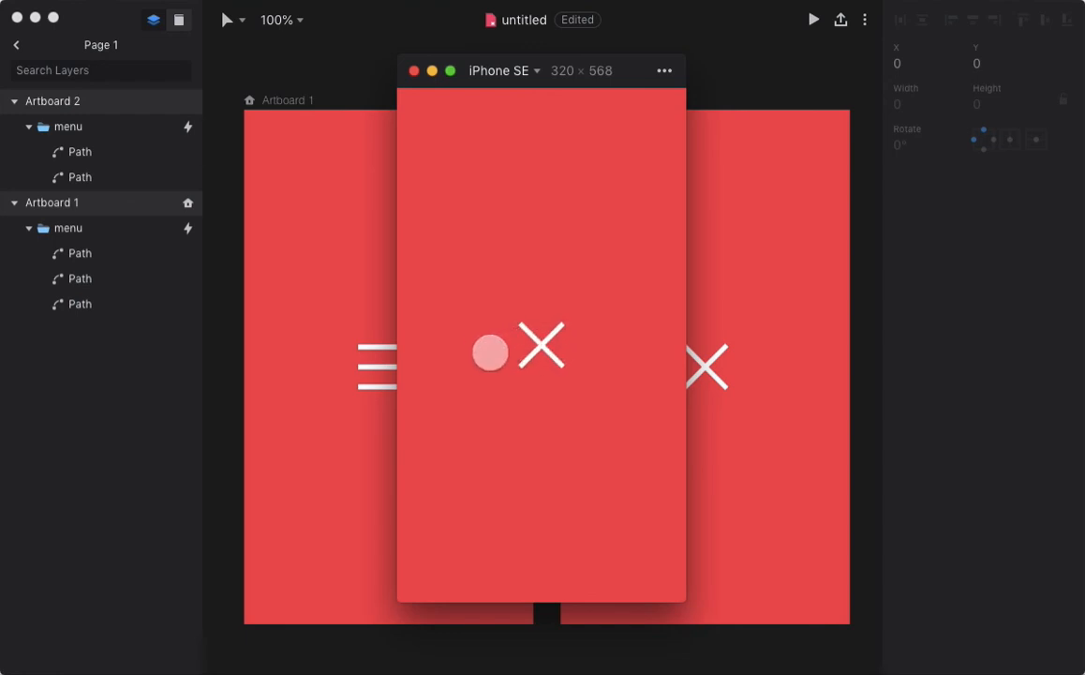